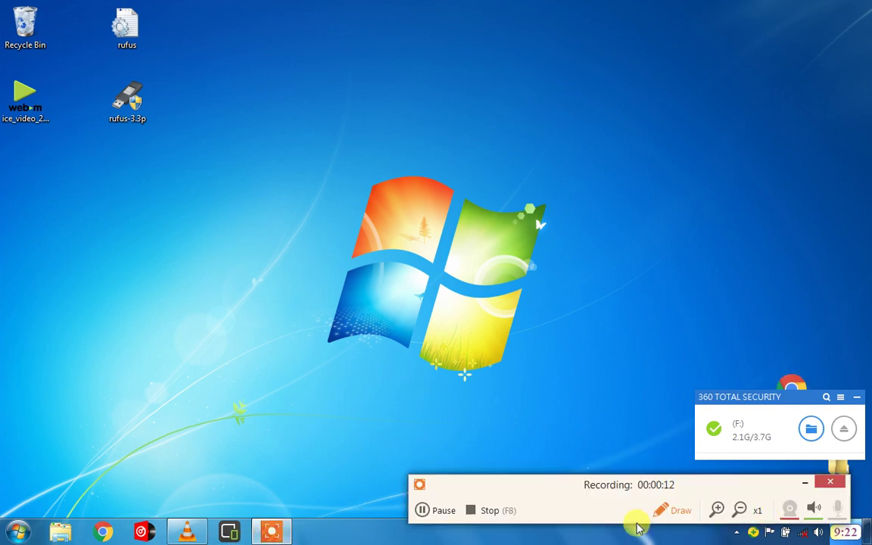
# Step: Write the green on-screen text "hi today" at size 34 above the desktop logo with the recorder's text drawing tool
pyautogui.click(670, 510)
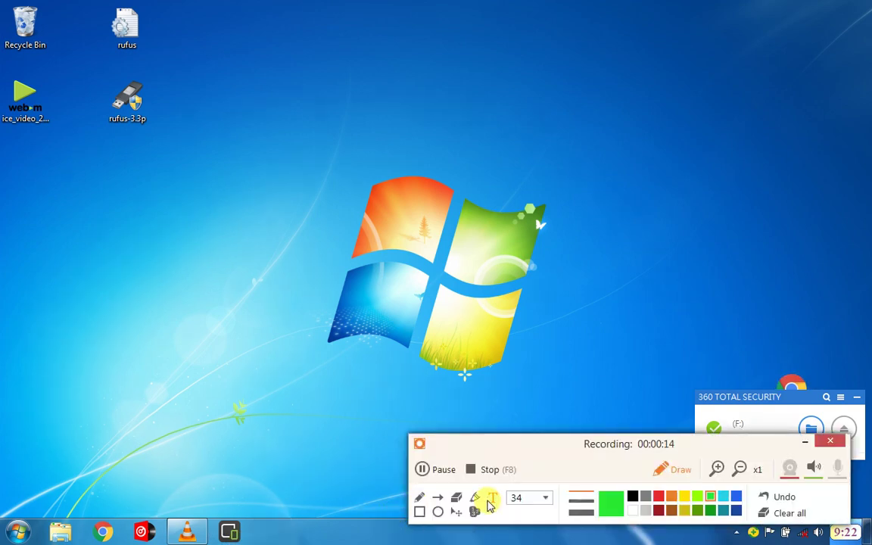
pyautogui.click(494, 504)
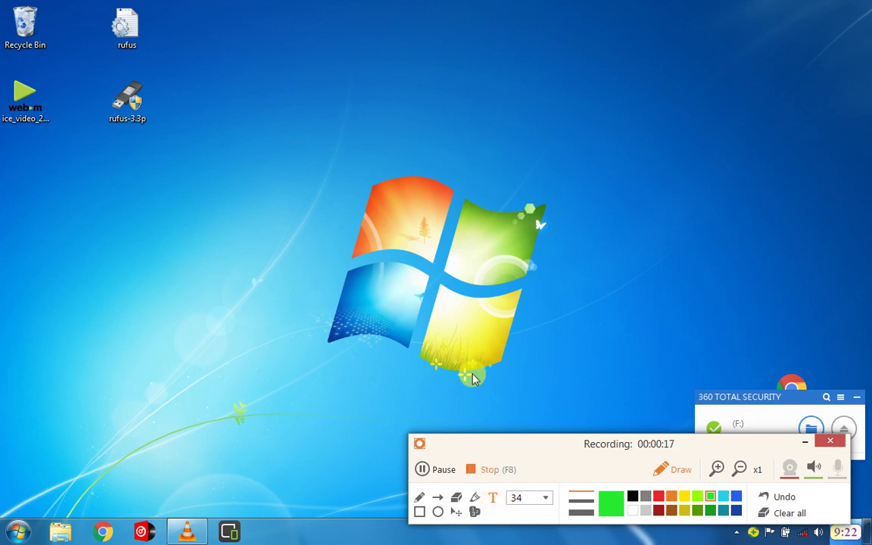
pyautogui.click(401, 108)
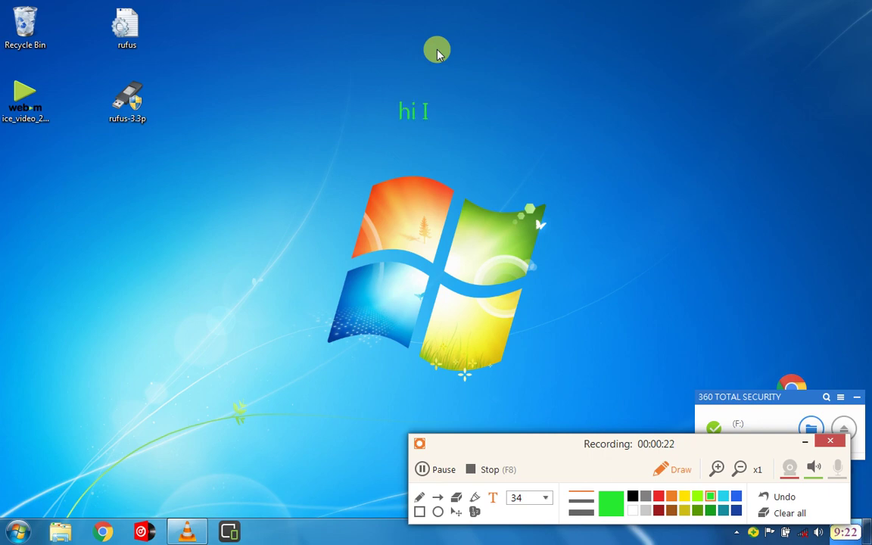
pyautogui.write('hi toda')
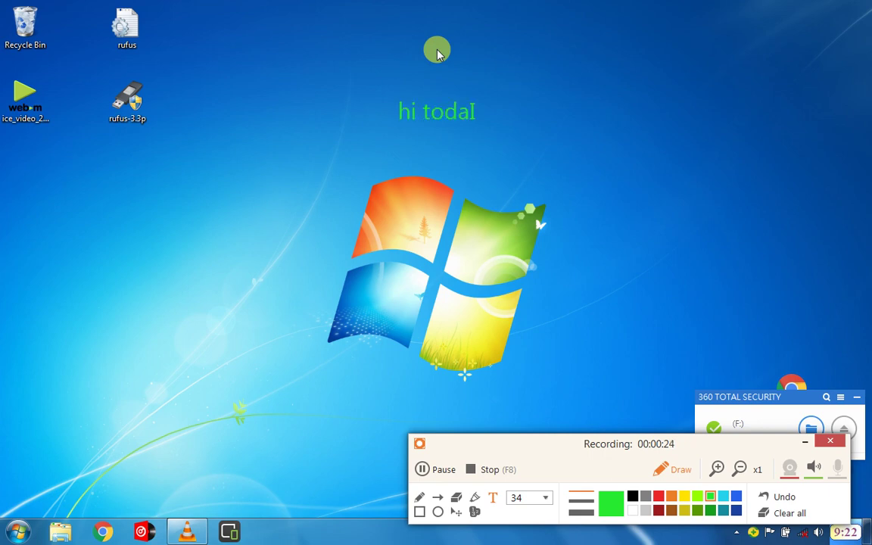
pyautogui.write('y')
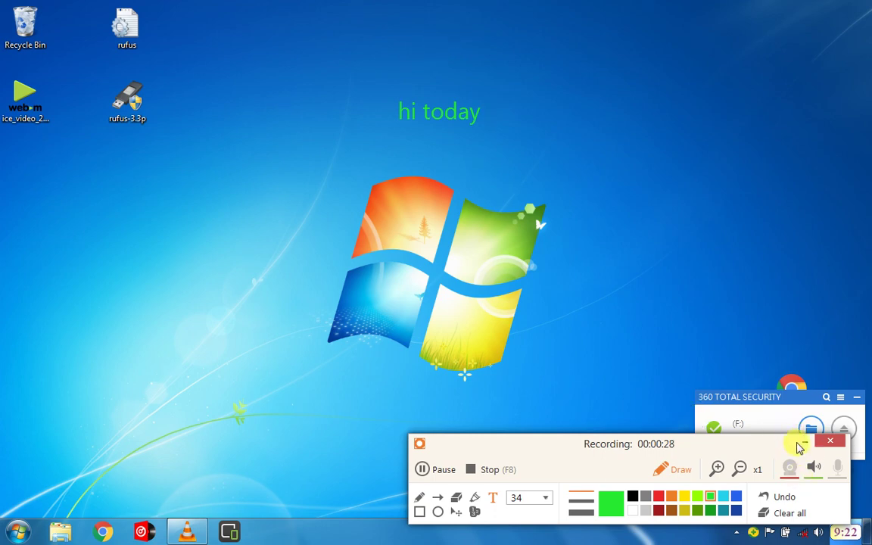
pyautogui.click(802, 445)
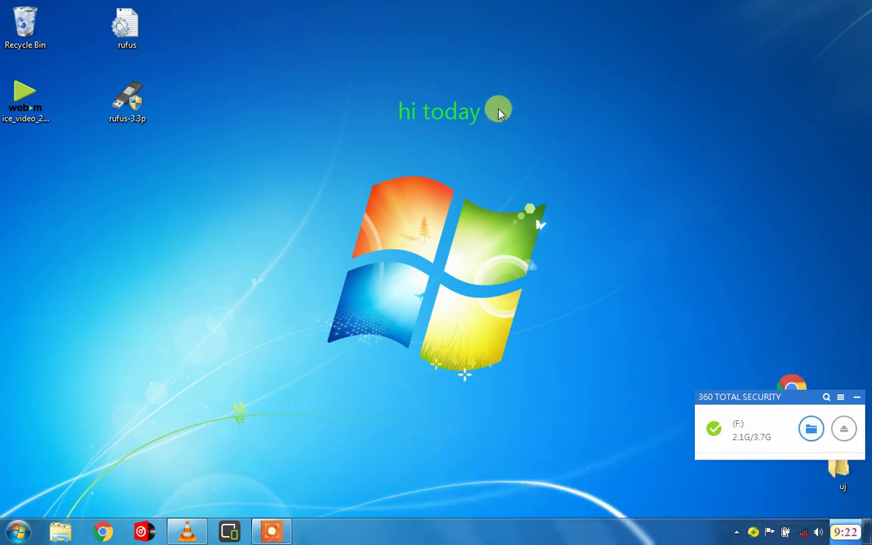
# Step: Add the on-screen text "iam going to show you" beside the "hi today" greeting with the text drawing tool
pyautogui.click(287, 534)
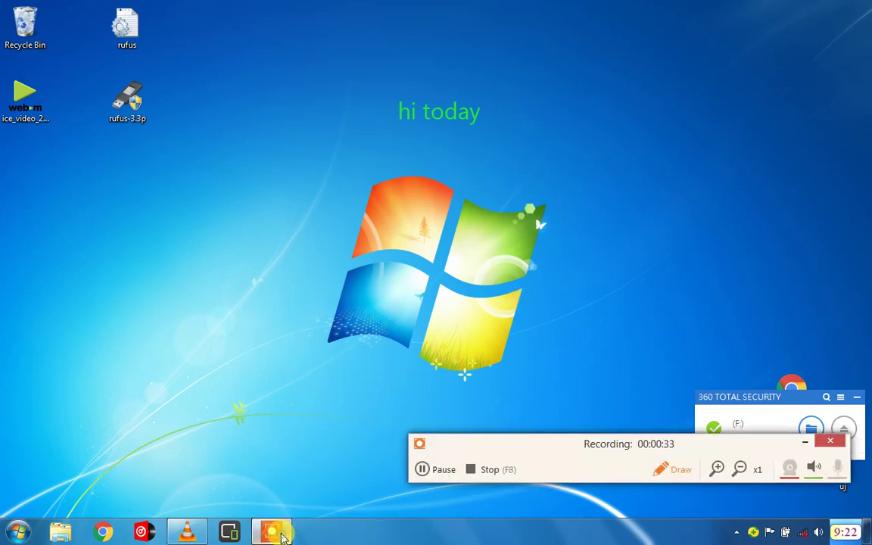
pyautogui.click(657, 470)
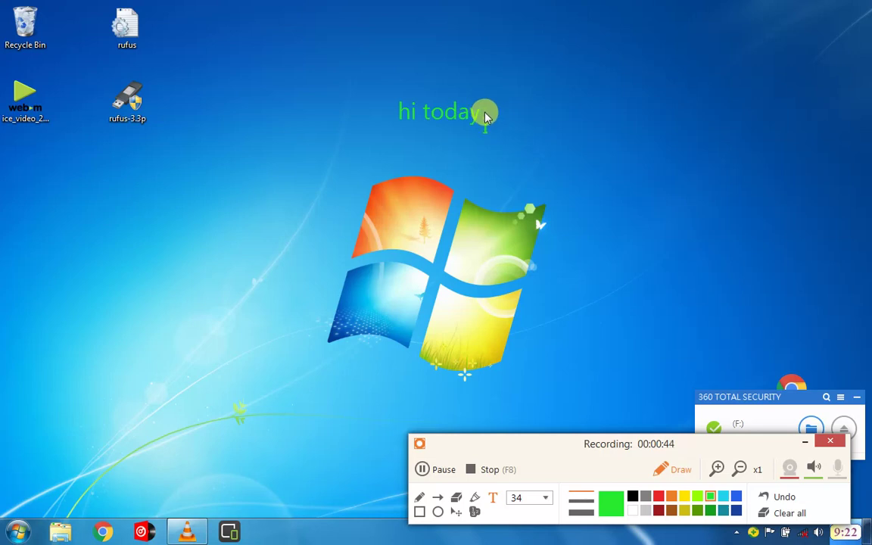
pyautogui.write('m going ')
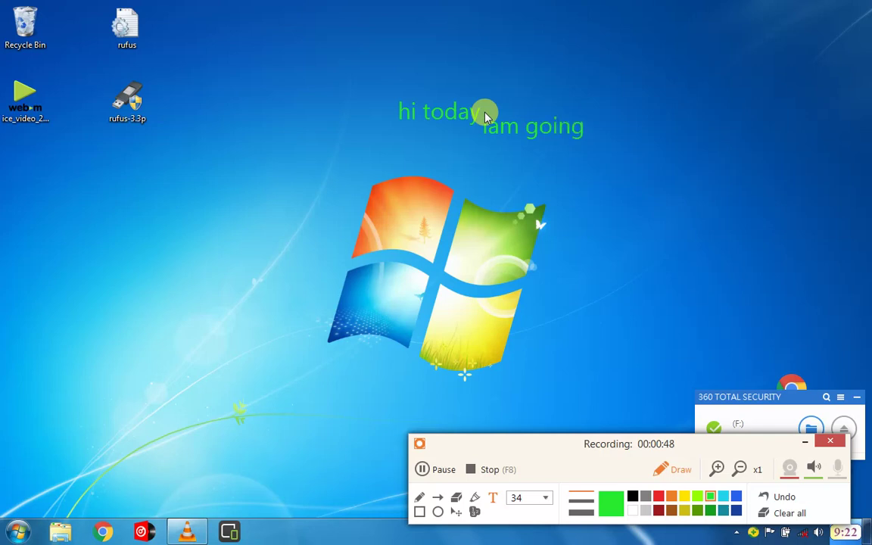
pyautogui.write('to show')
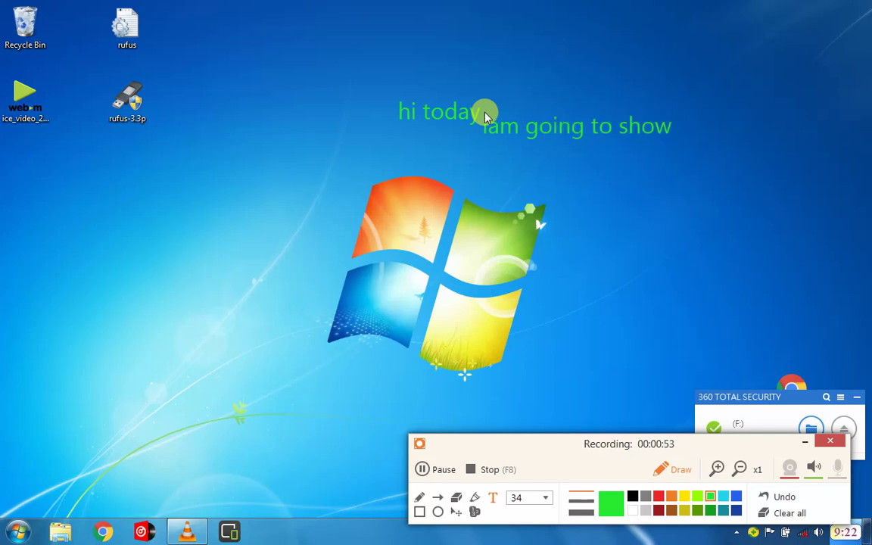
pyautogui.write(' you I')
pyautogui.press('BackSpace')
# Step: Continue the annotation on new lines with "how to create bootable flash drives using" and "rufus", then leave drawing mode
pyautogui.press('Return')
pyautogui.write('how')
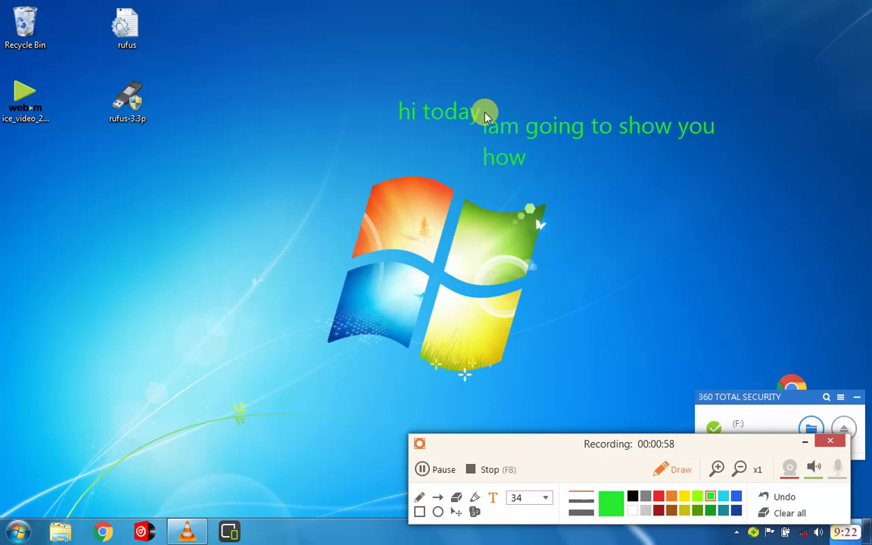
pyautogui.write(' to create b')
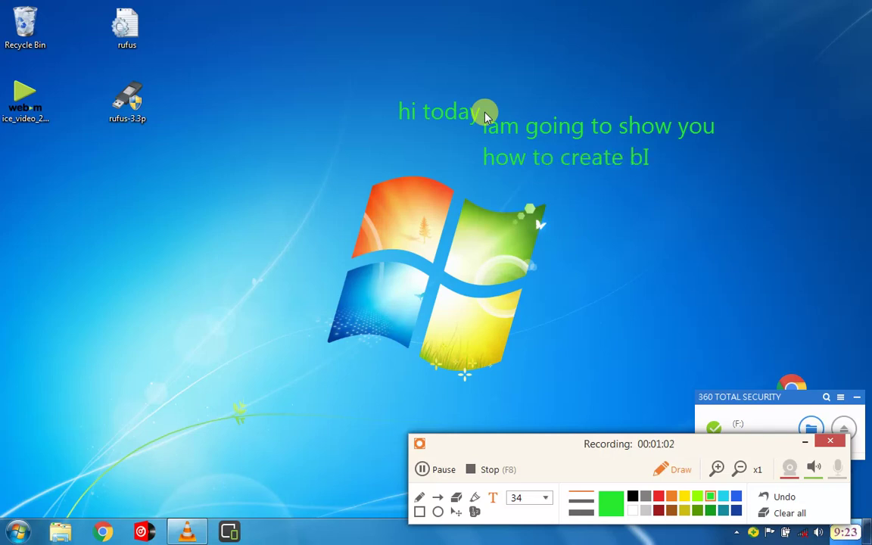
pyautogui.write('ootable fl')
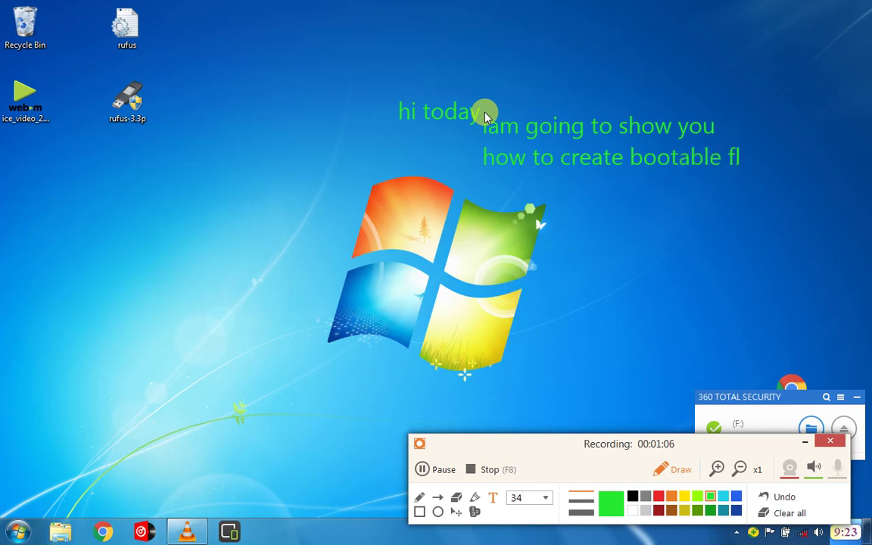
pyautogui.write('ash dr')
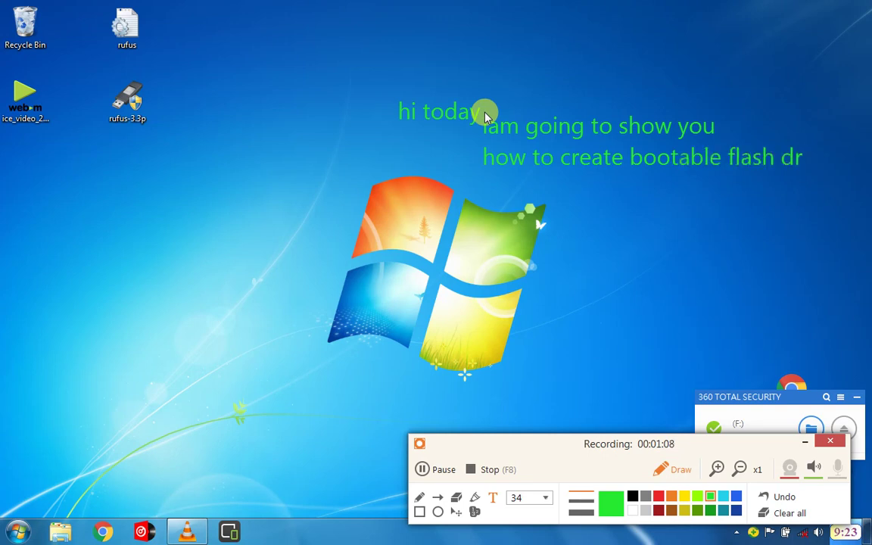
pyautogui.write('ives usi')
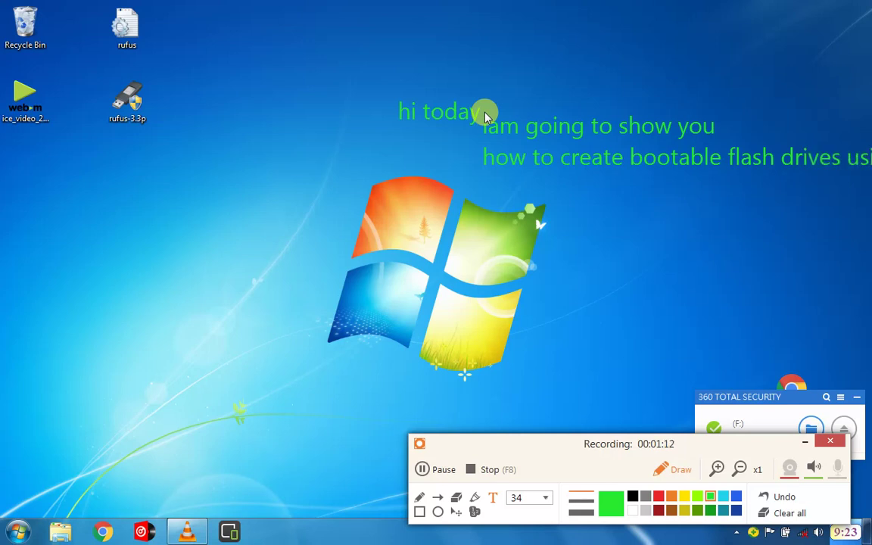
pyautogui.press('Return')
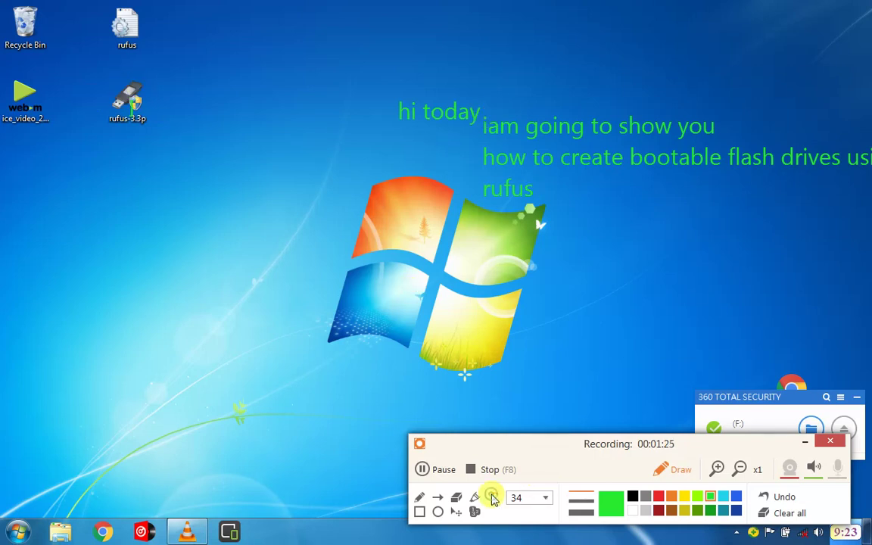
pyautogui.click(681, 470)
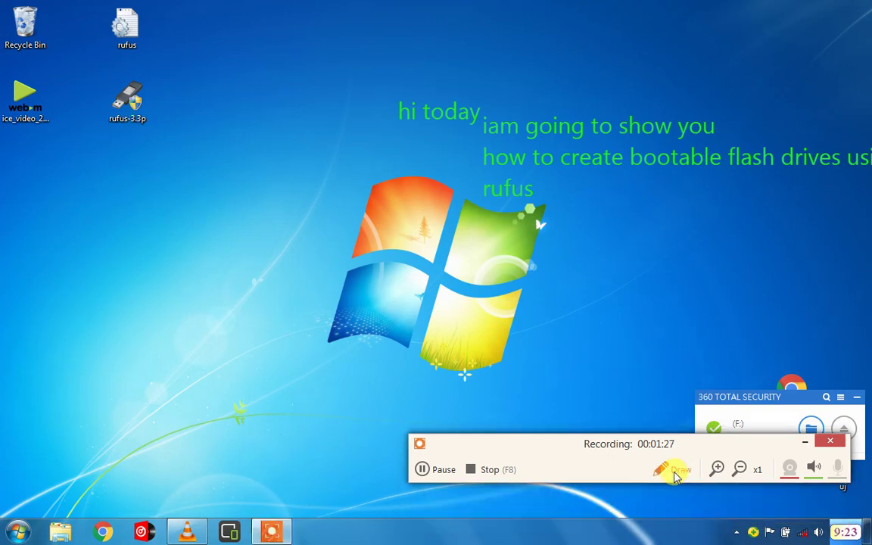
# Step: Launch Rufus 3.3 from the desktop and choose the JM1_CPRA_X86FRER_EN-US_DV9 (F:) flash drive as the device
pyautogui.doubleClick(130, 98)
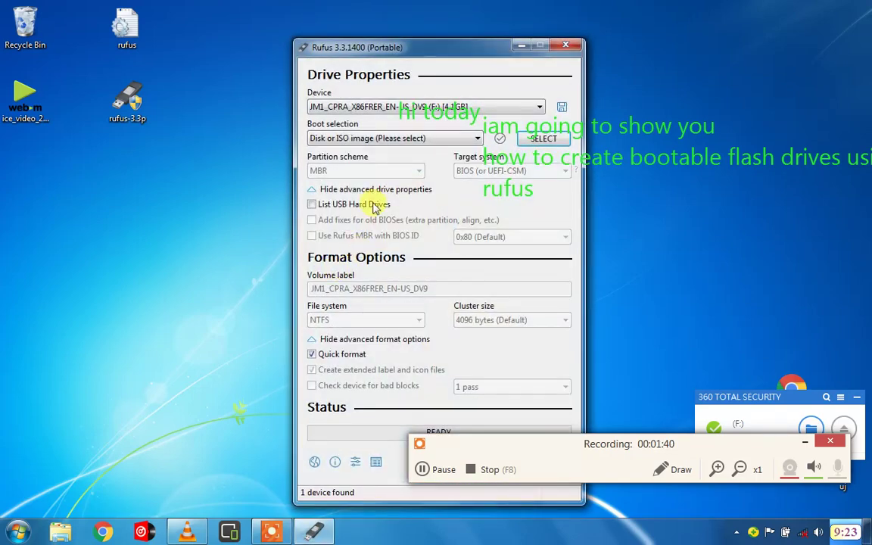
pyautogui.moveTo(356, 46); pyautogui.dragTo(160, 15)
pyautogui.click(227, 78)
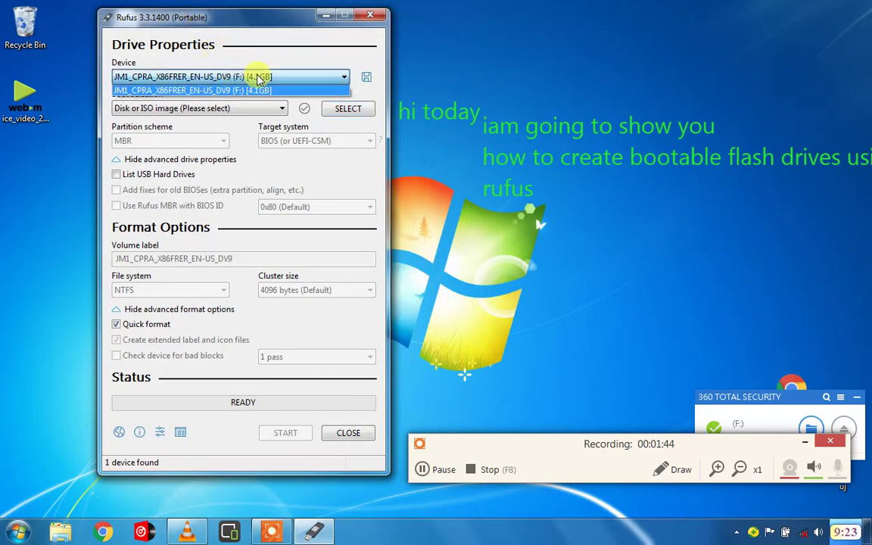
pyautogui.click(253, 93)
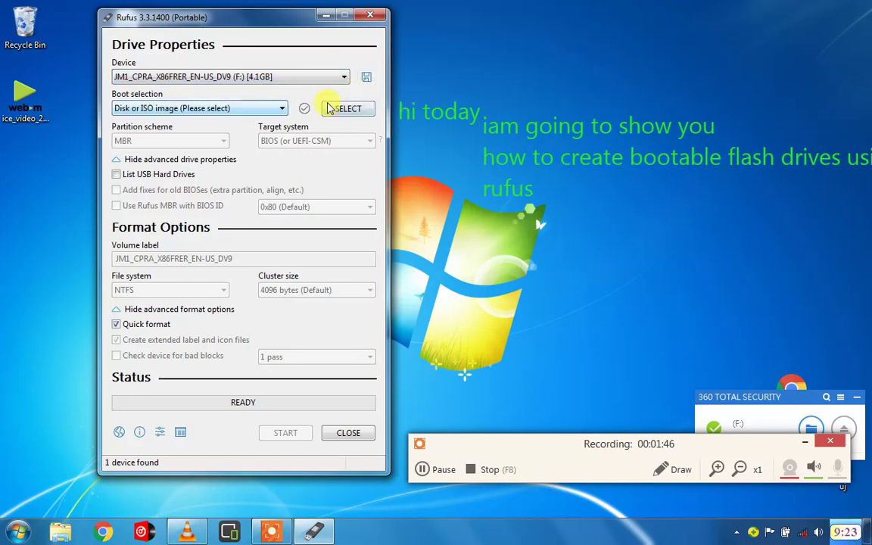
# Step: Load the Windows 8.1 Professional x86 Integrate November 2013 ISO from C:\STUFF\job as the boot image
pyautogui.click(348, 108)
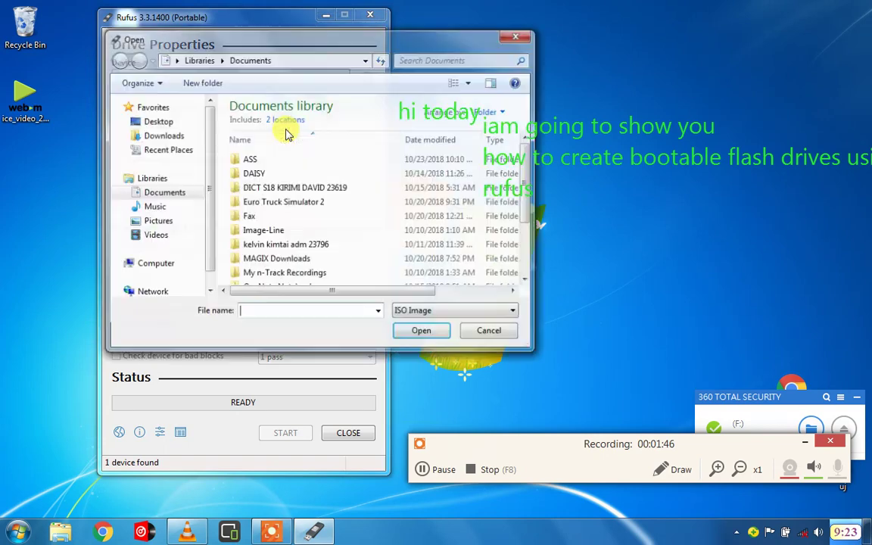
pyautogui.click(160, 262)
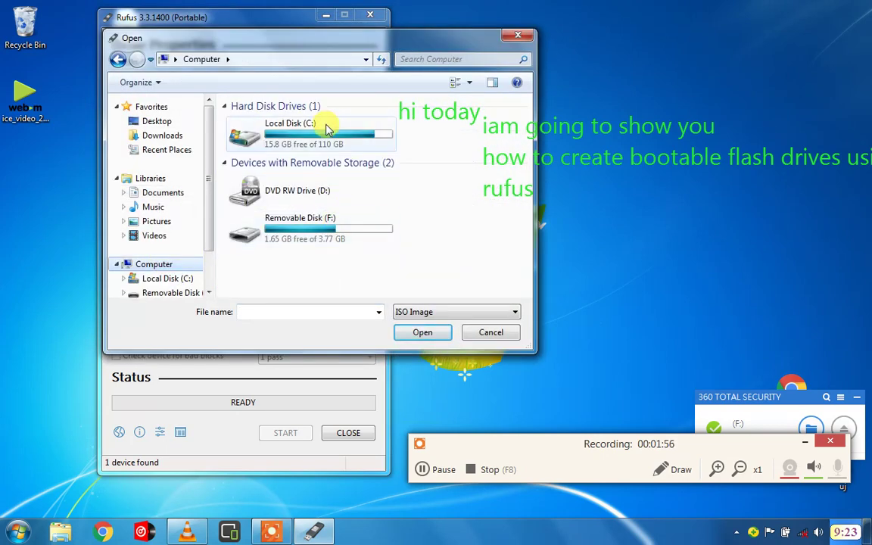
pyautogui.doubleClick(327, 115)
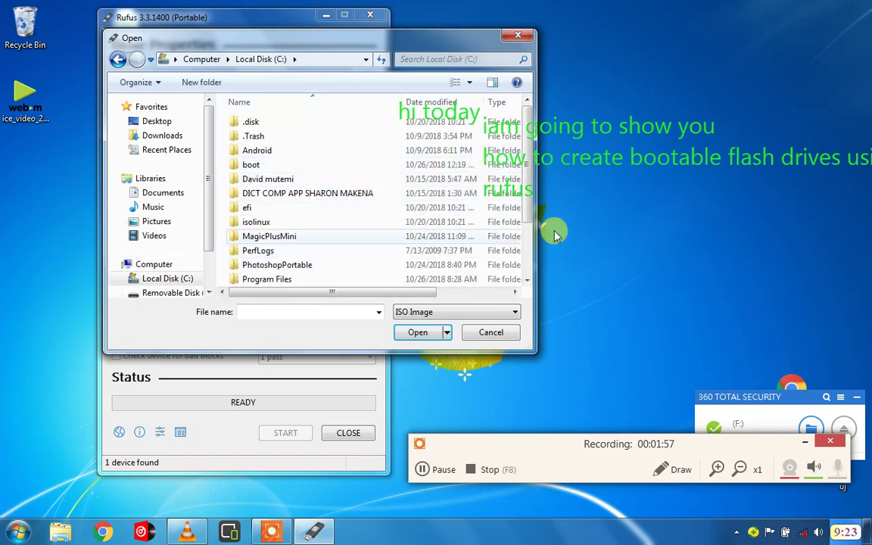
pyautogui.scroll(-2, 527, 205)
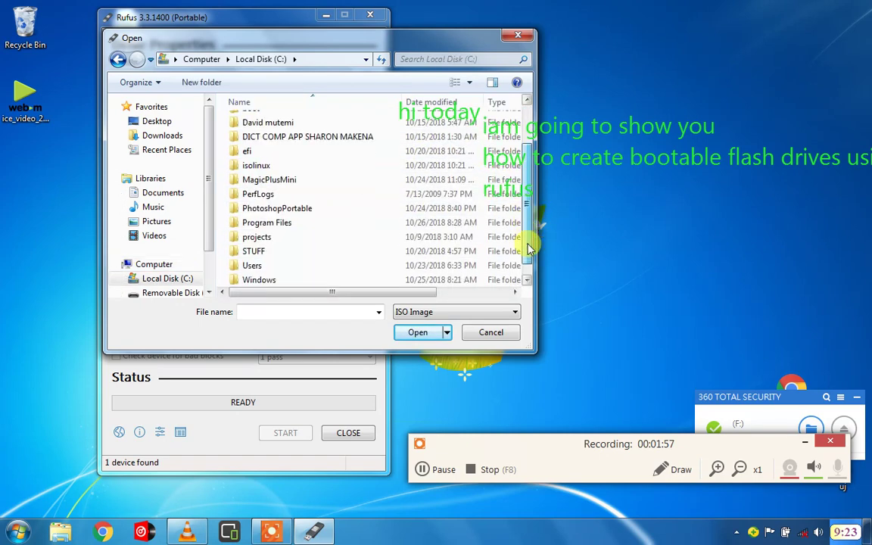
pyautogui.doubleClick(359, 239)
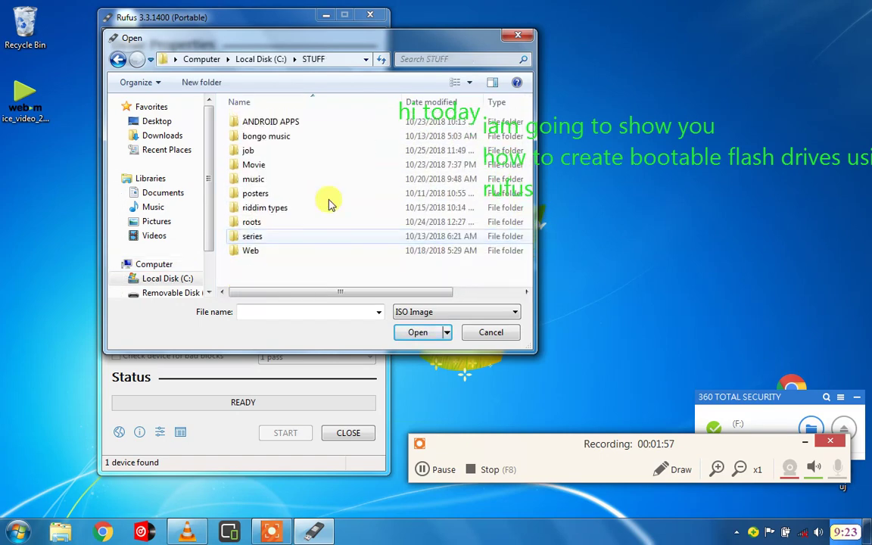
pyautogui.doubleClick(293, 151)
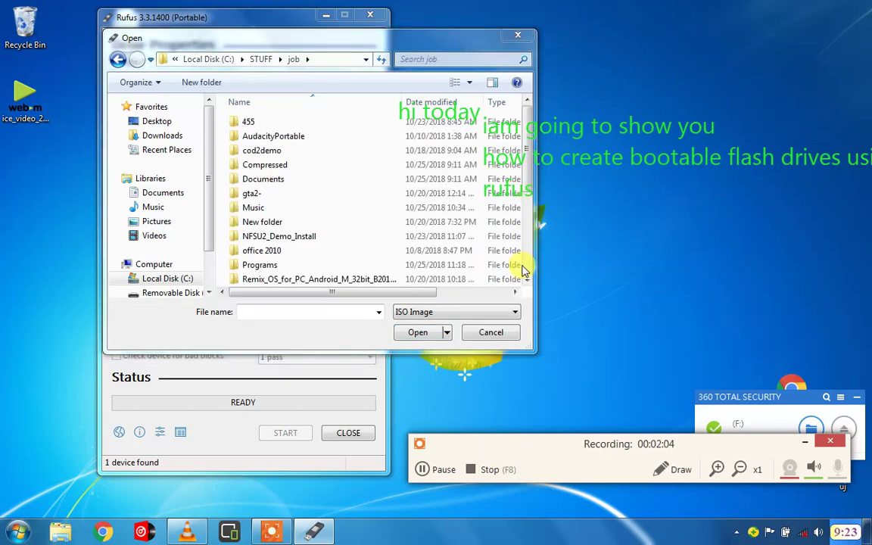
pyautogui.scroll(-4, 527, 282)
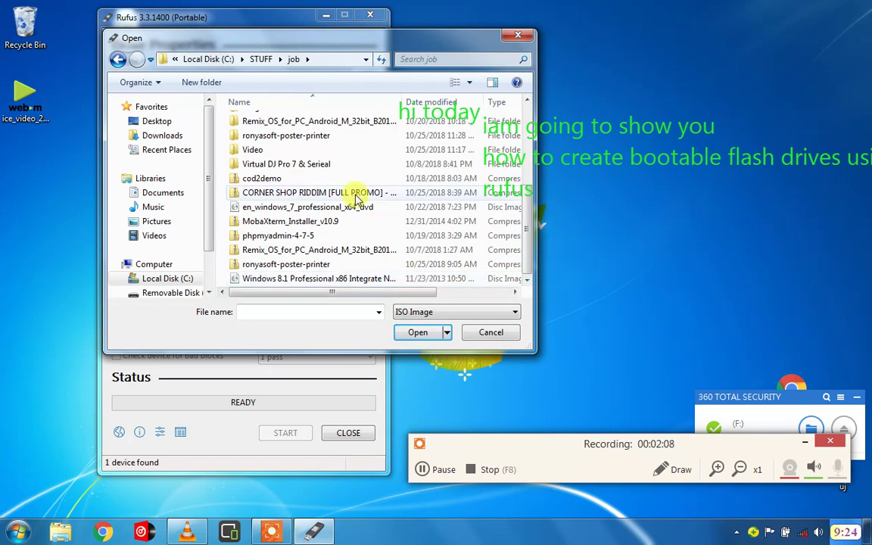
pyautogui.click(356, 207)
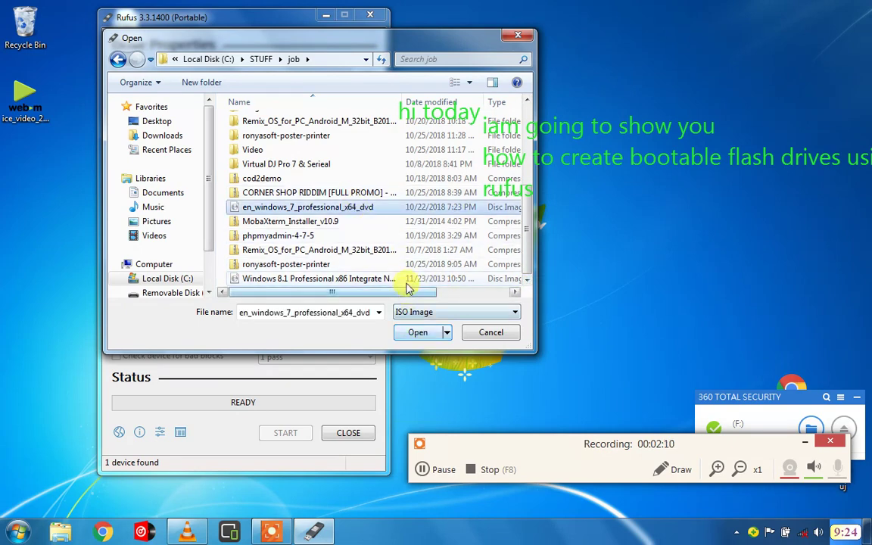
pyautogui.click(409, 278)
pyautogui.click(416, 332)
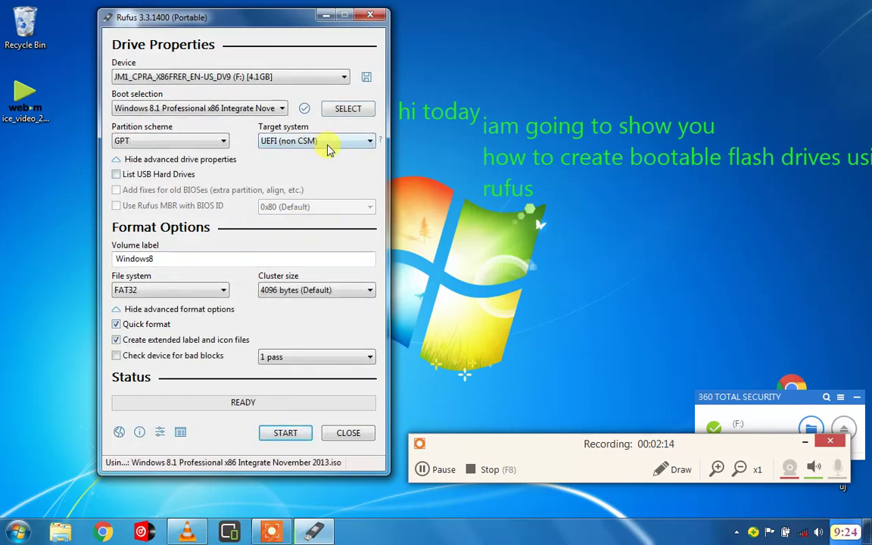
# Step: Set the partition scheme to MBR and keep the default BIOS ID of 0x80
pyautogui.click(216, 147)
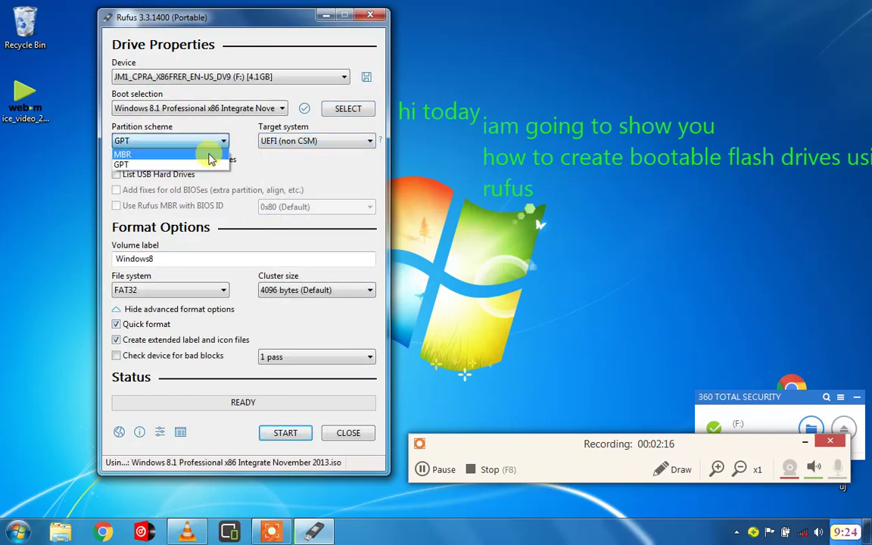
pyautogui.click(123, 154)
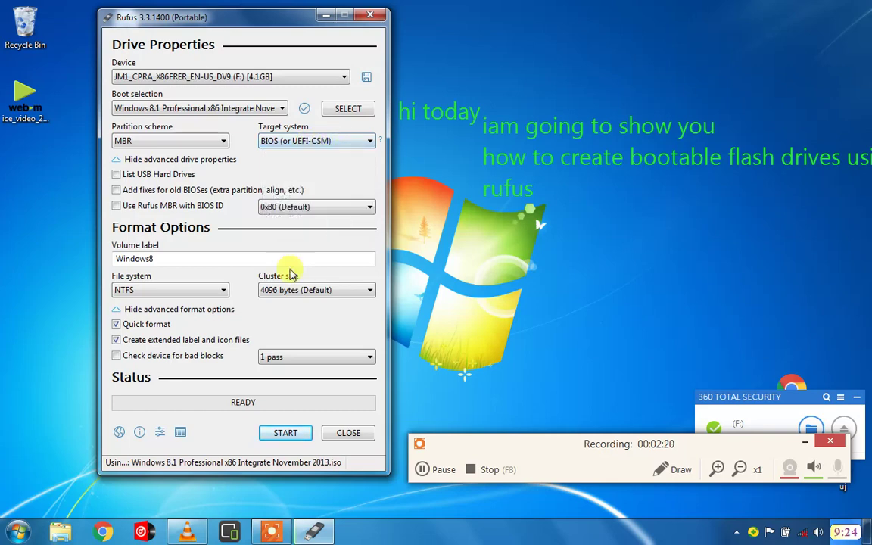
pyautogui.click(311, 208)
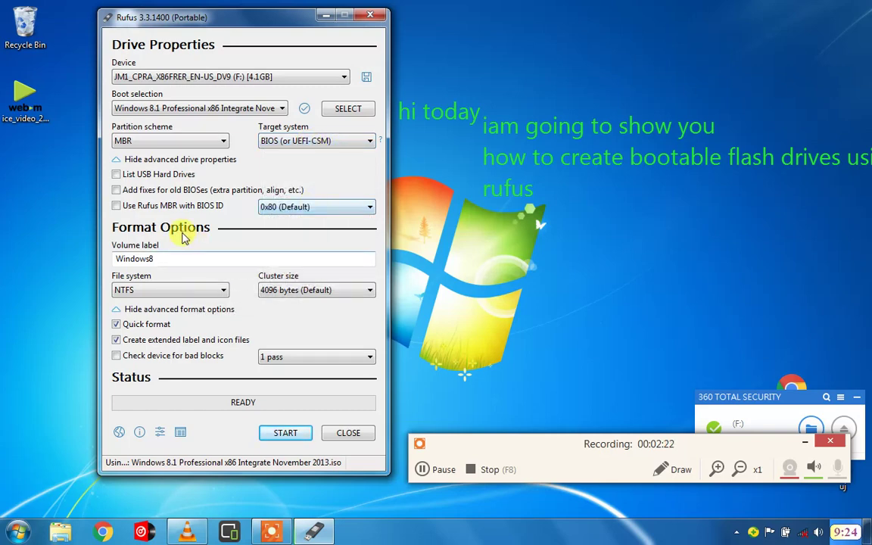
# Step: Keep NTFS as the file system and start creating the bootable drive, accepting that all data on F: is erased
pyautogui.click(192, 292)
pyautogui.click(193, 291)
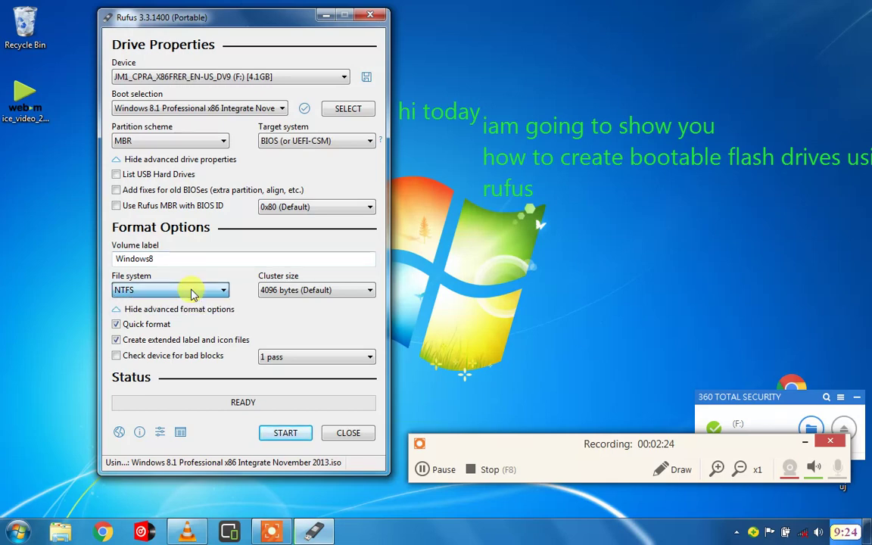
pyautogui.click(277, 432)
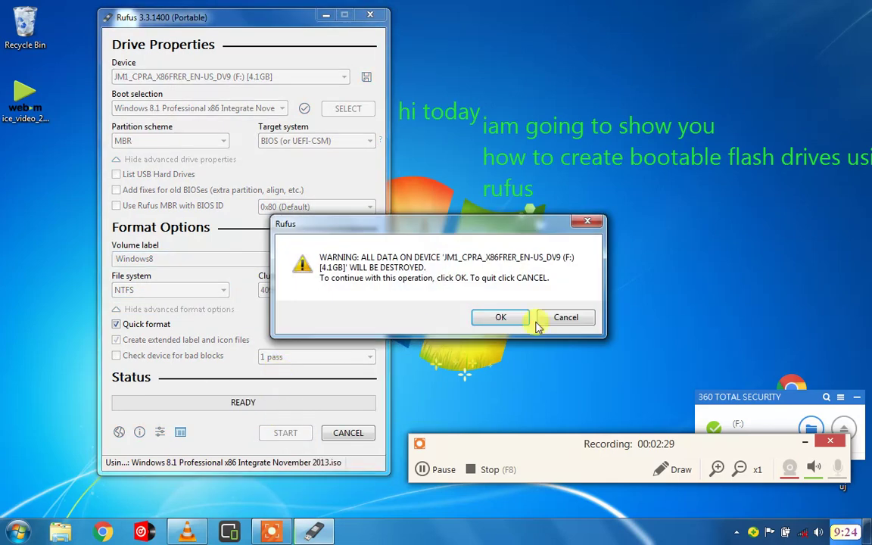
pyautogui.click(500, 319)
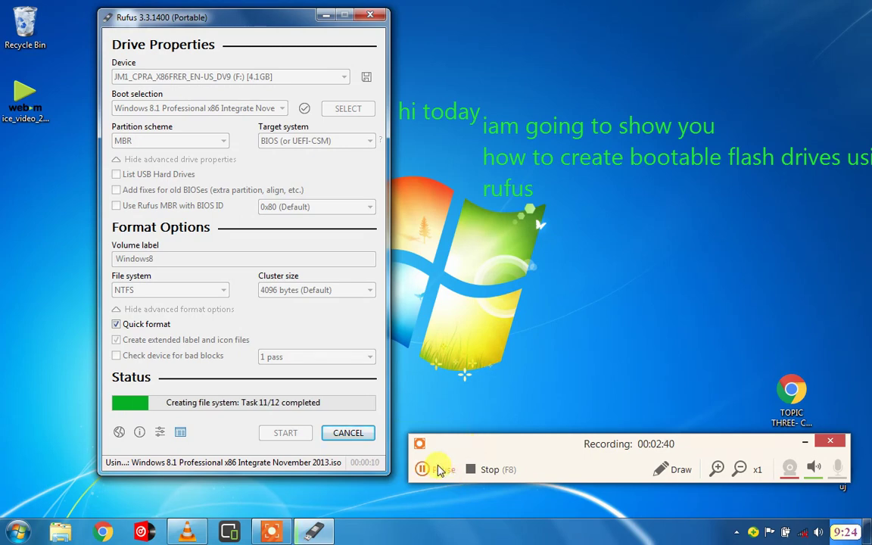
pyautogui.click(439, 468)
pyautogui.click(439, 469)
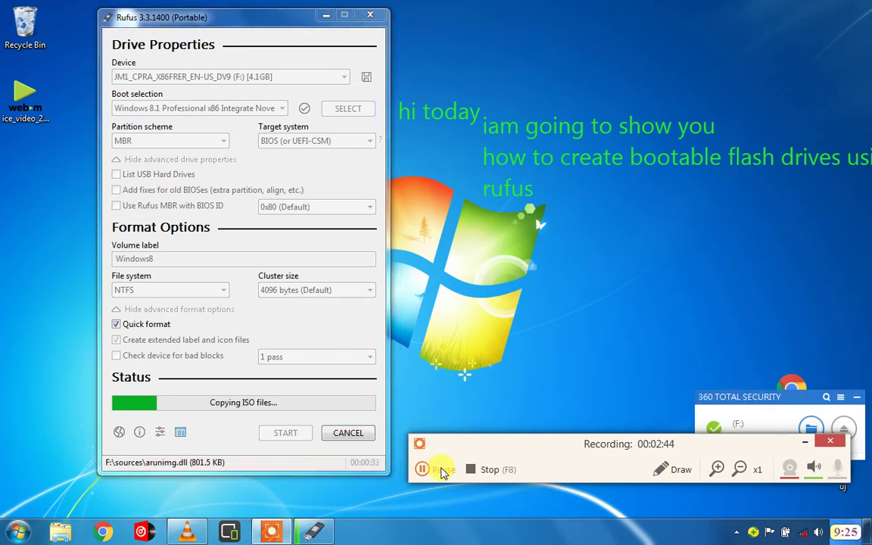
pyautogui.click(443, 469)
pyautogui.click(452, 471)
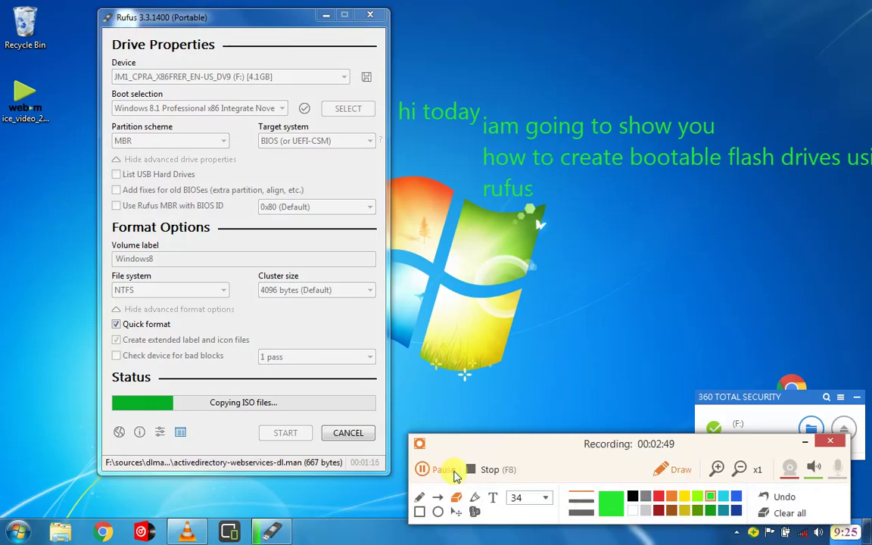
pyautogui.click(443, 471)
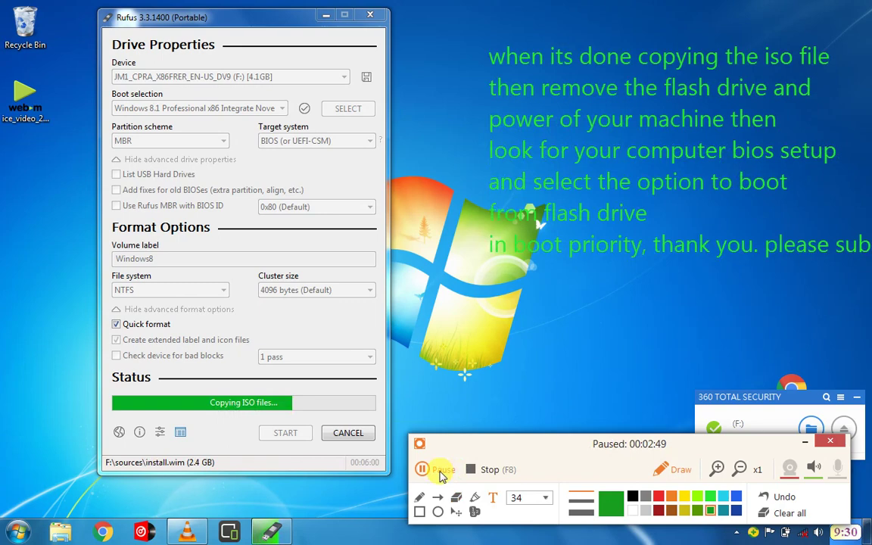
pyautogui.click(441, 471)
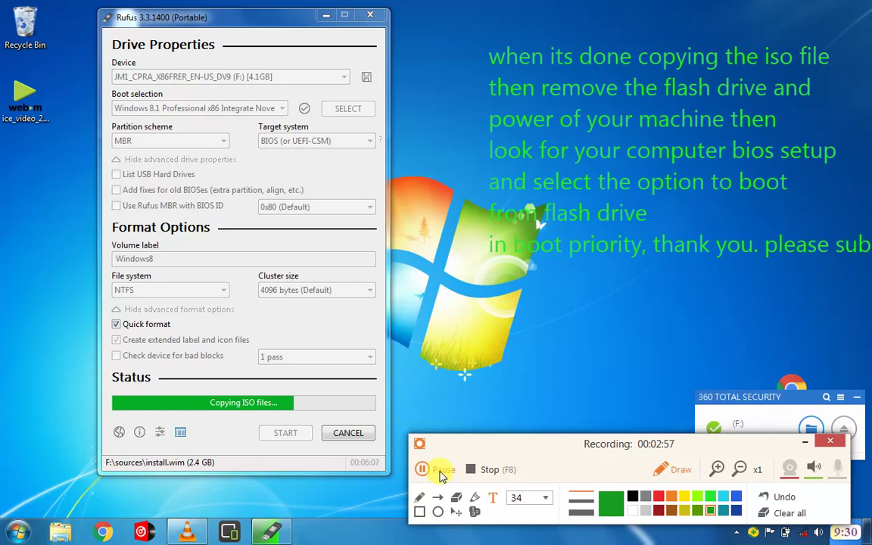
pyautogui.click(442, 471)
pyautogui.click(442, 471)
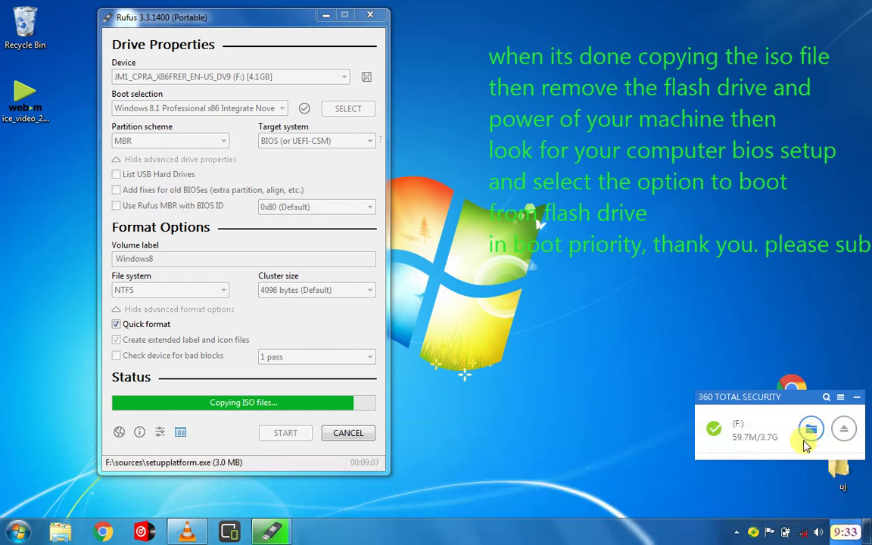
# Step: Dismiss the 360 Total Security pop-up for the F: flash drive while the ISO files are being copied
pyautogui.click(860, 400)
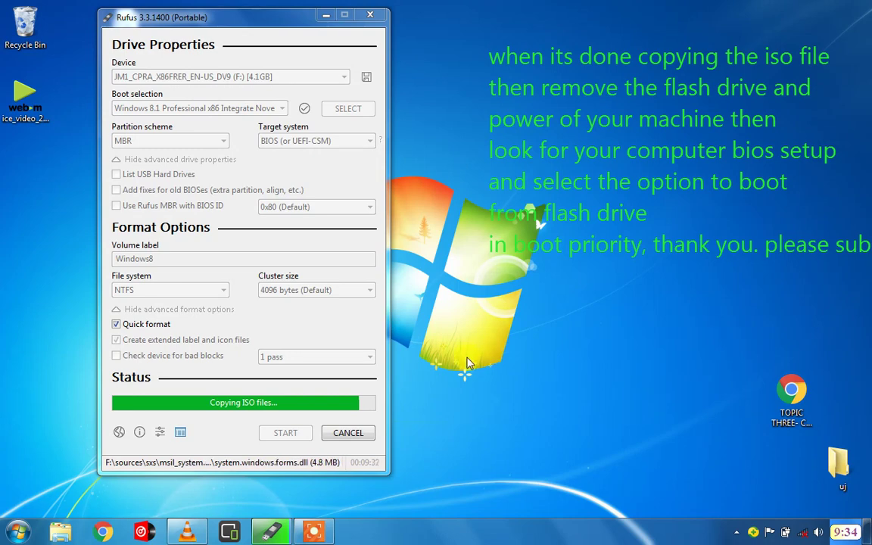
pyautogui.click(331, 535)
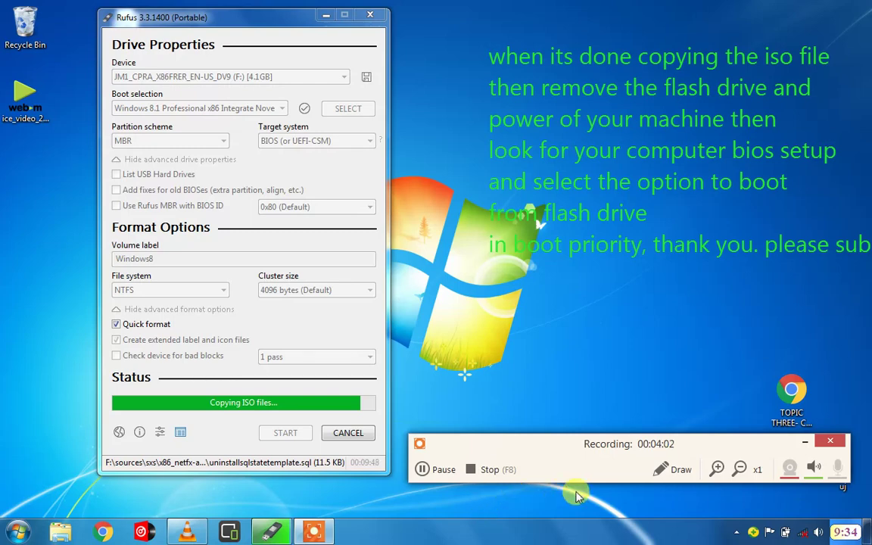
pyautogui.click(685, 471)
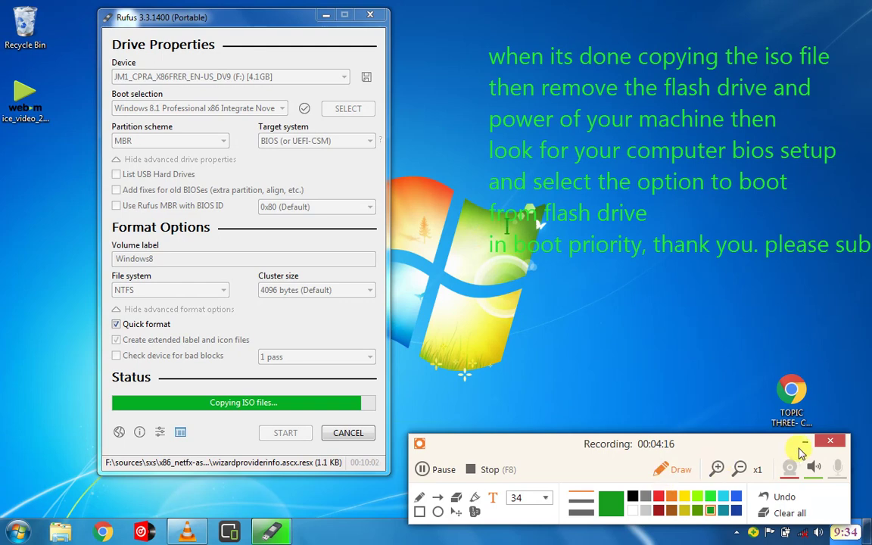
pyautogui.click(438, 471)
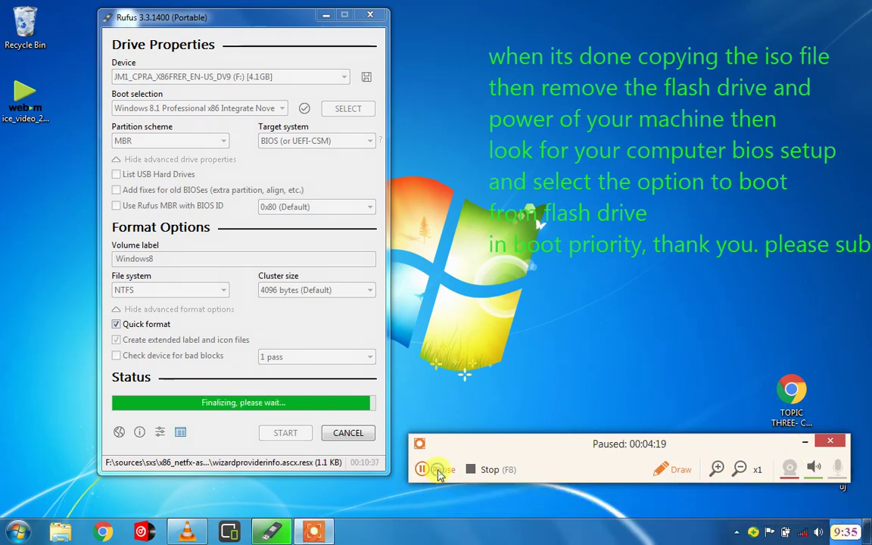
pyautogui.click(439, 471)
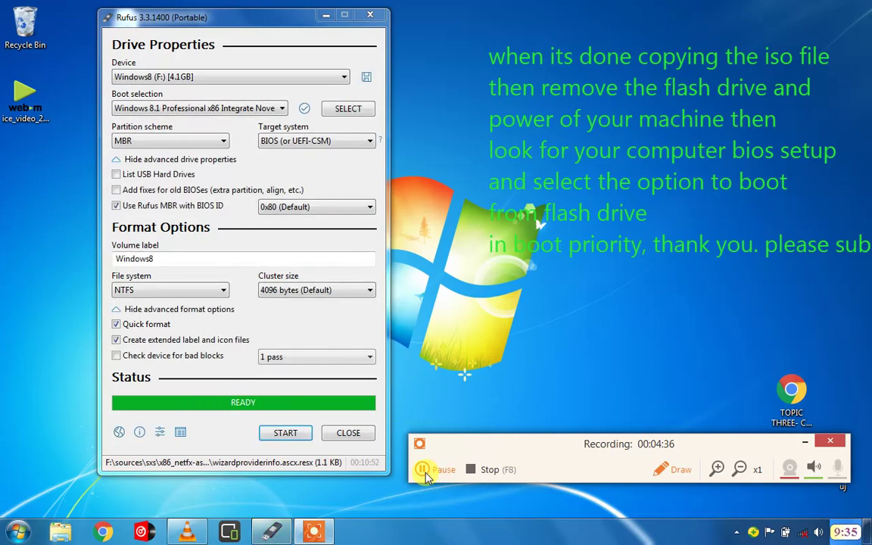
pyautogui.click(283, 433)
pyautogui.click(346, 434)
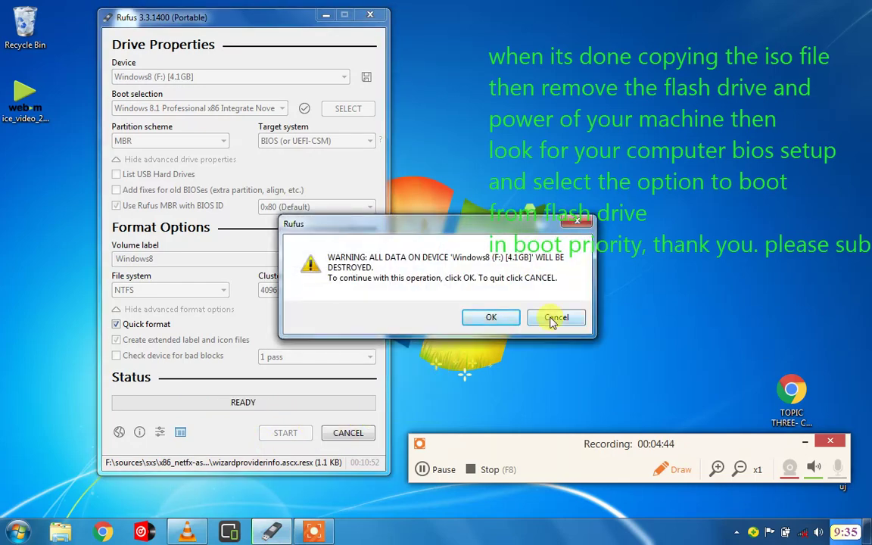
pyautogui.click(555, 317)
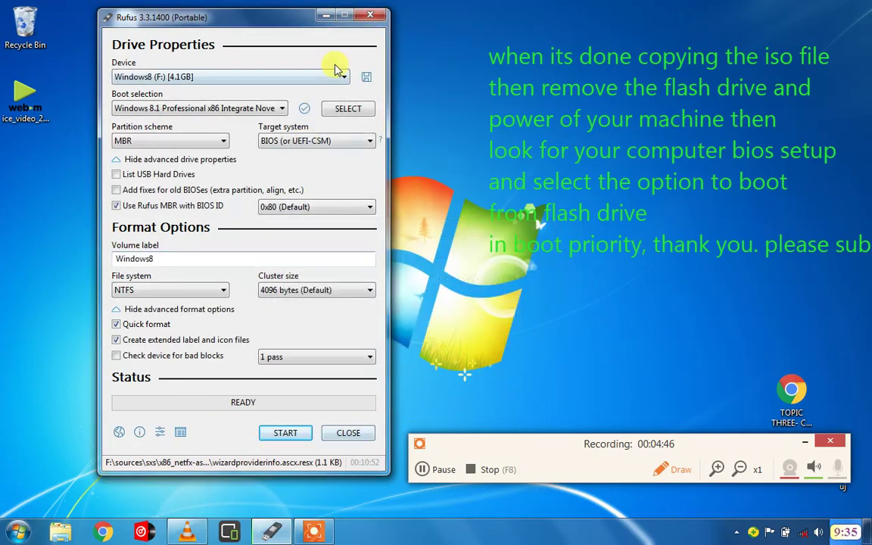
# Step: Close Rufus once the Windows 8.1 flash drive has been created
pyautogui.click(370, 16)
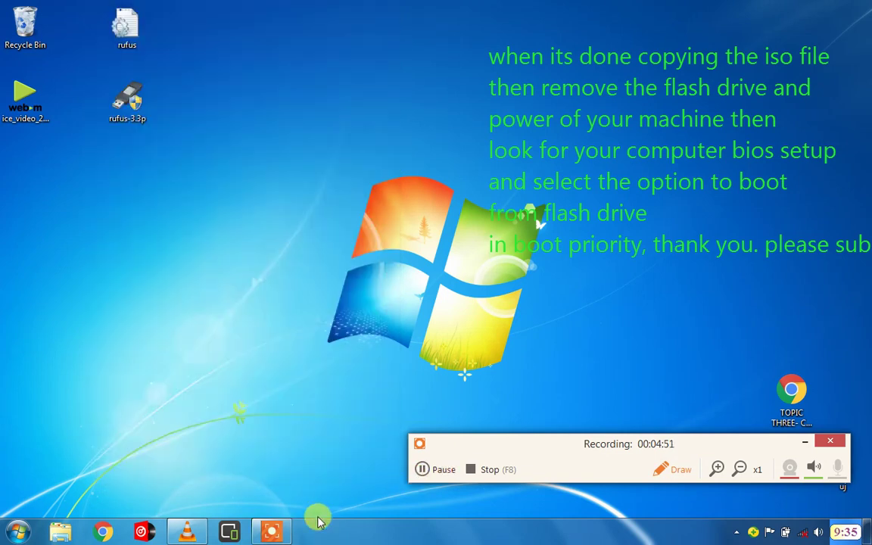